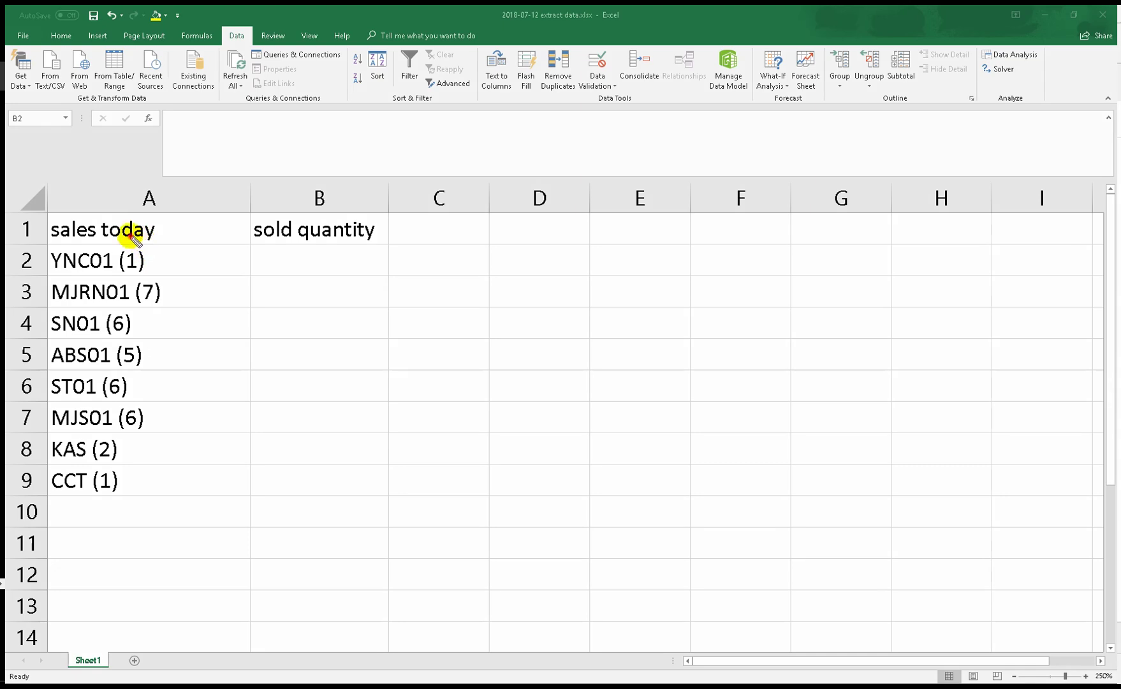
{"action": "mouse_move", "coordinate": [132, 235]}
{"action": "left_mouse_down"}
{"action": "mouse_move", "coordinate": [124, 290]}
{"action": "mouse_move", "coordinate": [153, 252]}
{"action": "mouse_move", "coordinate": [136, 259]}
{"action": "left_mouse_up"}
{"action": "key", "text": "Escape"}
{"action": "left_click", "coordinate": [142, 257]}
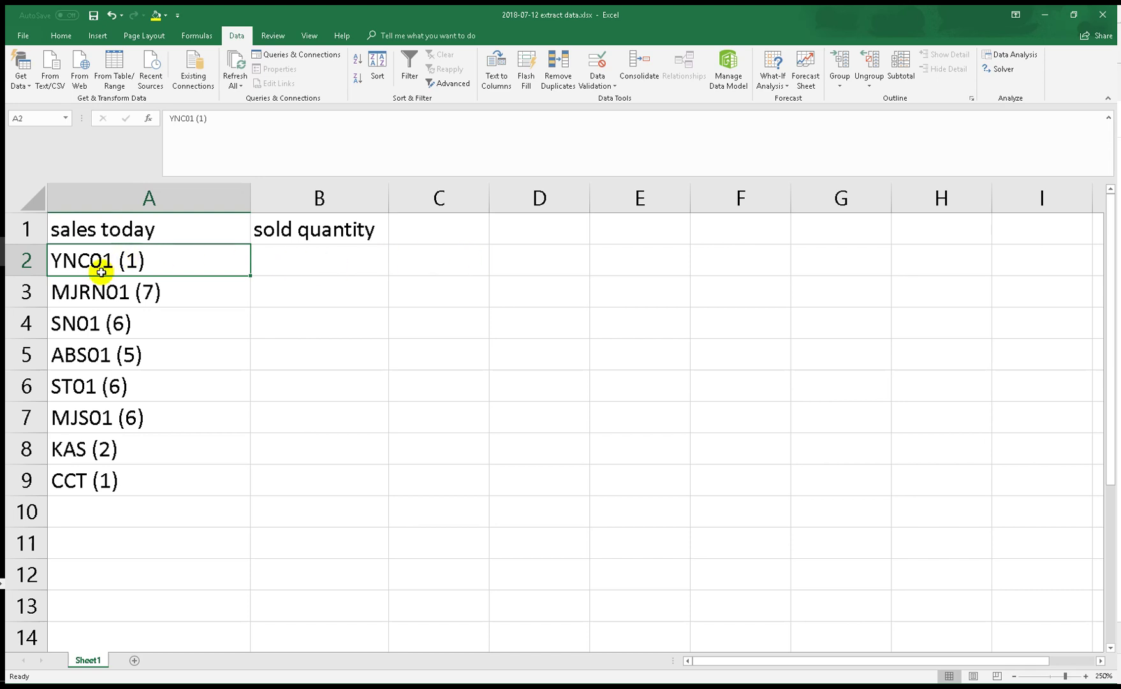
Try multiplying the text entry in A2 by 5 with the formula =A2*5 in B2, and clear that cell
{"action": "left_click", "coordinate": [299, 259]}
{"action": "type", "text": "="}
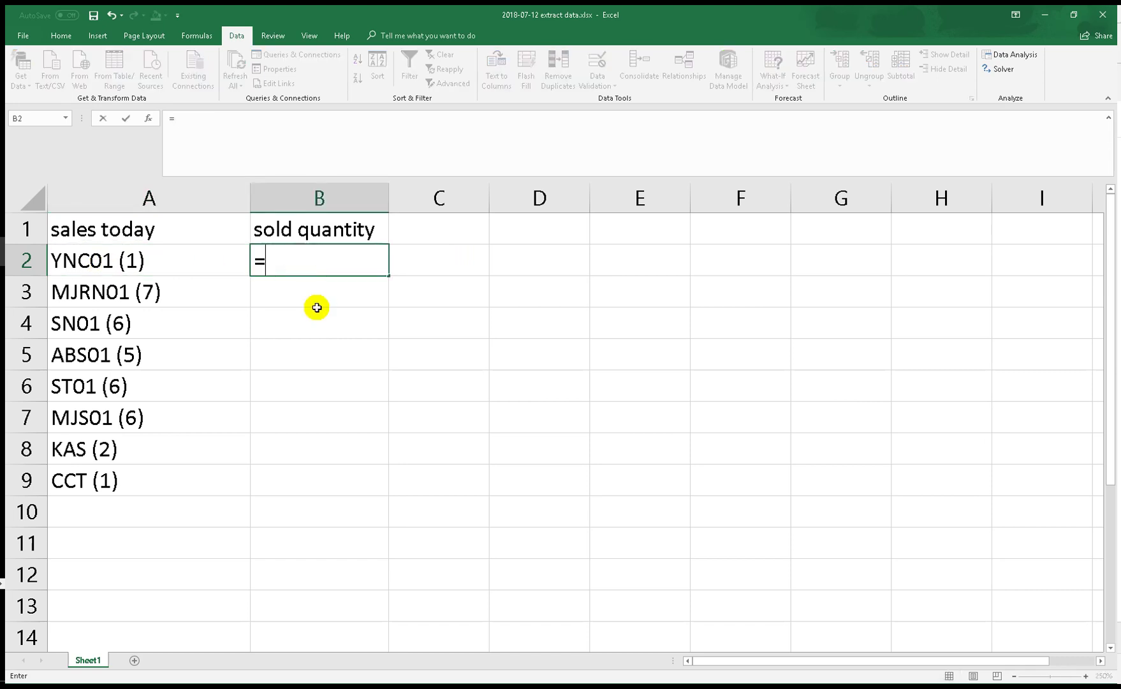
{"action": "left_click", "coordinate": [189, 258]}
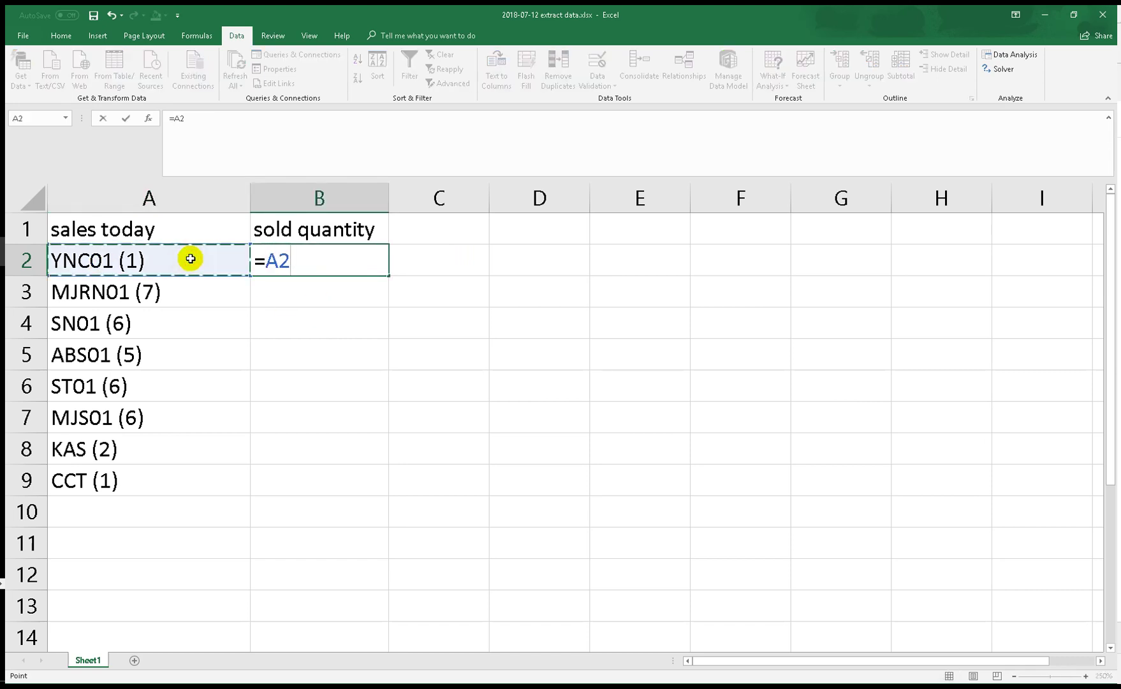
{"action": "type", "text": "*"}
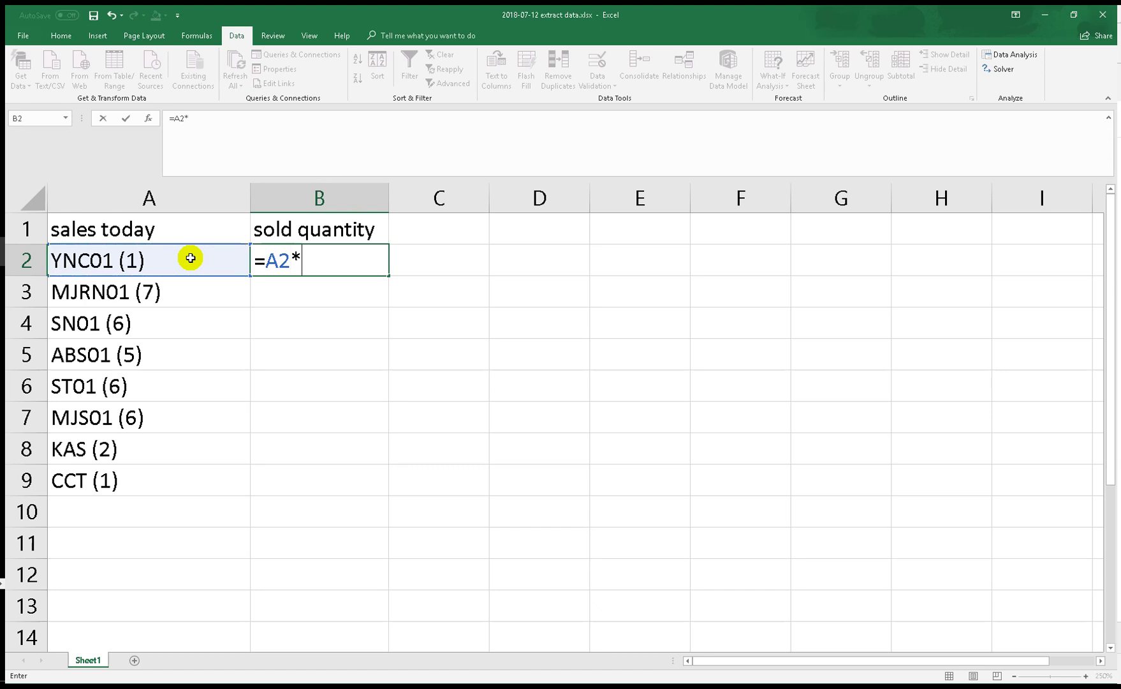
{"action": "type", "text": "5"}
{"action": "key", "text": "Return"}
{"action": "left_click", "coordinate": [167, 264]}
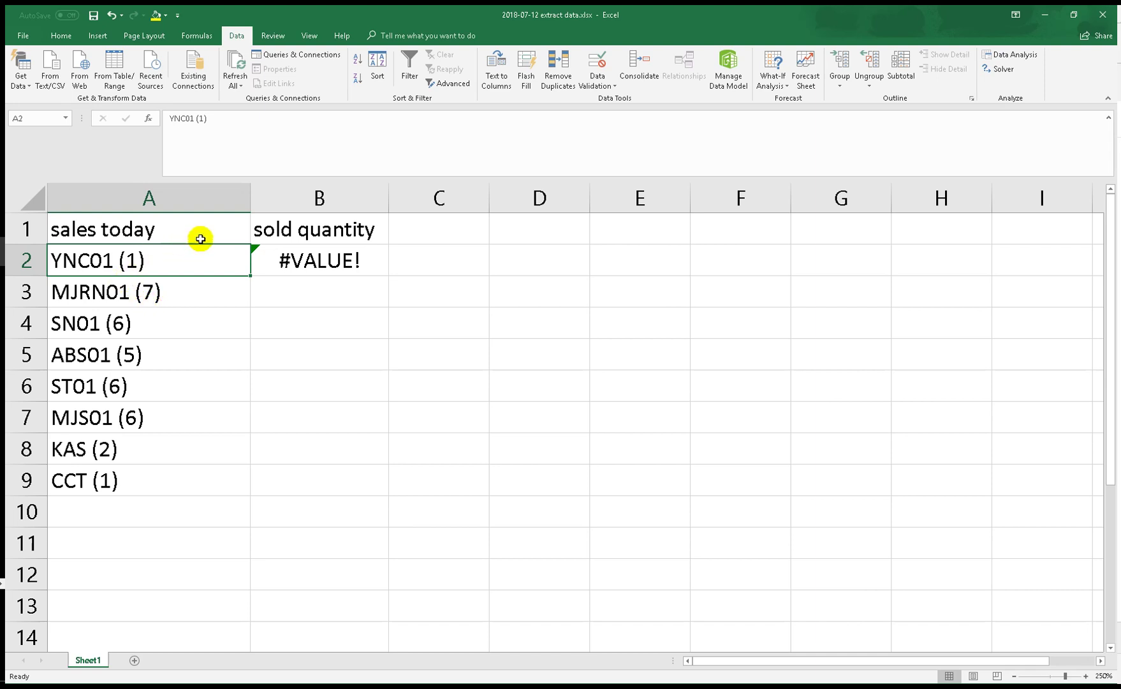
{"action": "left_click", "coordinate": [316, 264]}
{"action": "key", "text": "Delete"}
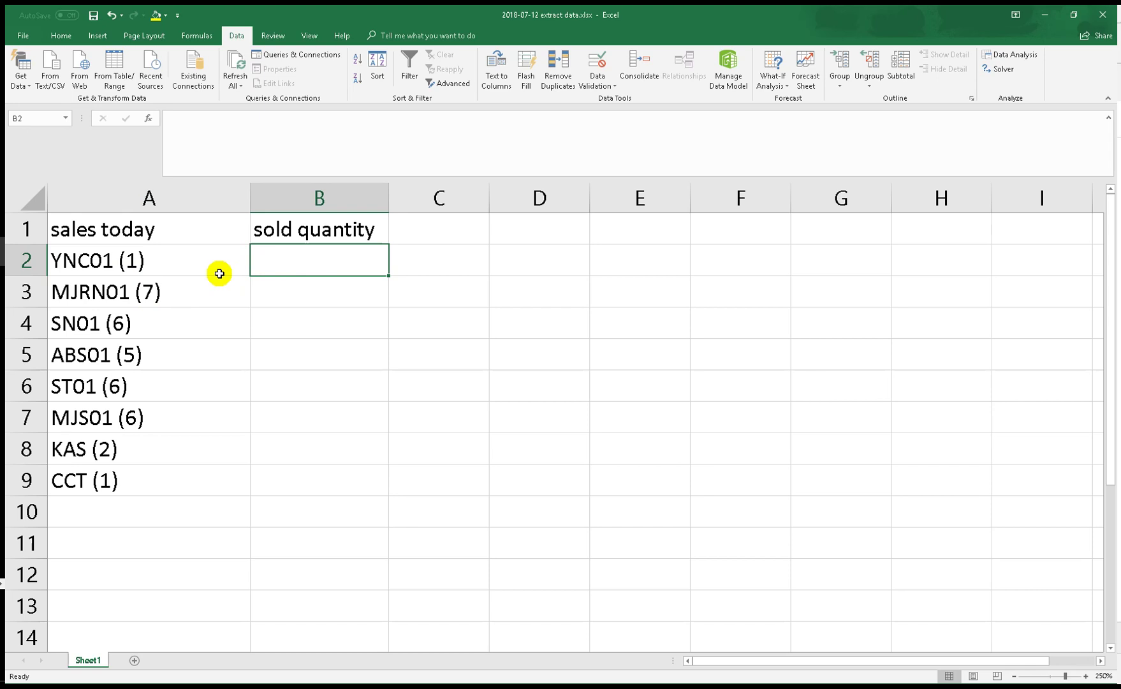
Start a MID formula in B2 with A2 as its text argument
{"action": "key", "text": "F2"}
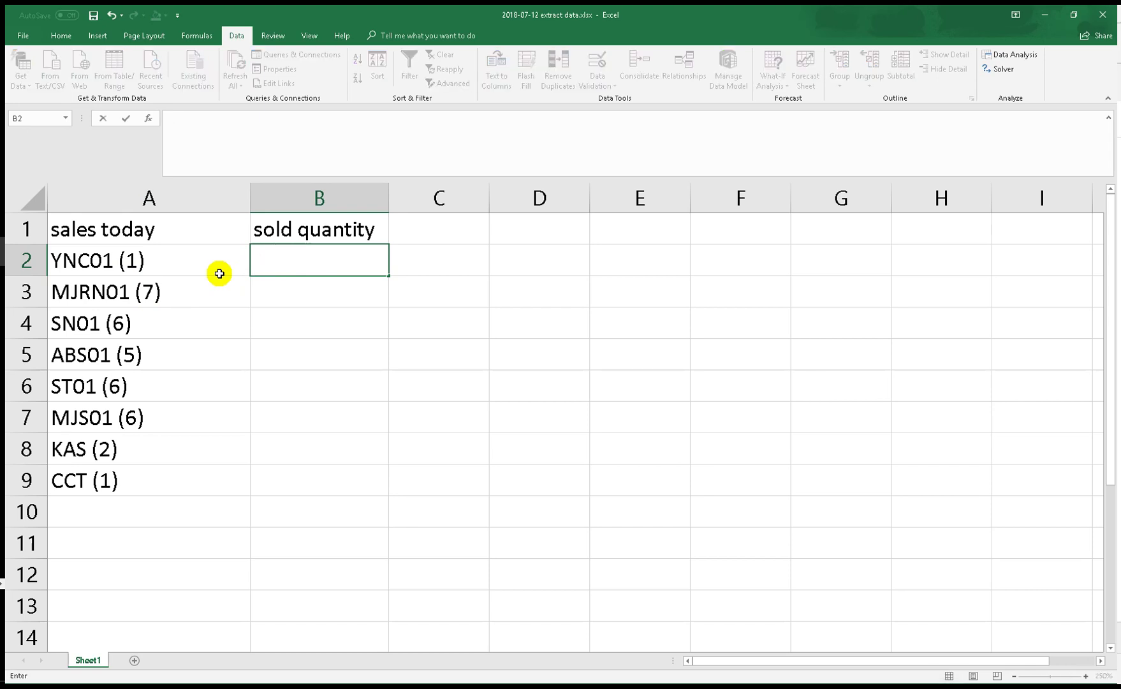
{"action": "type", "text": "=mi"}
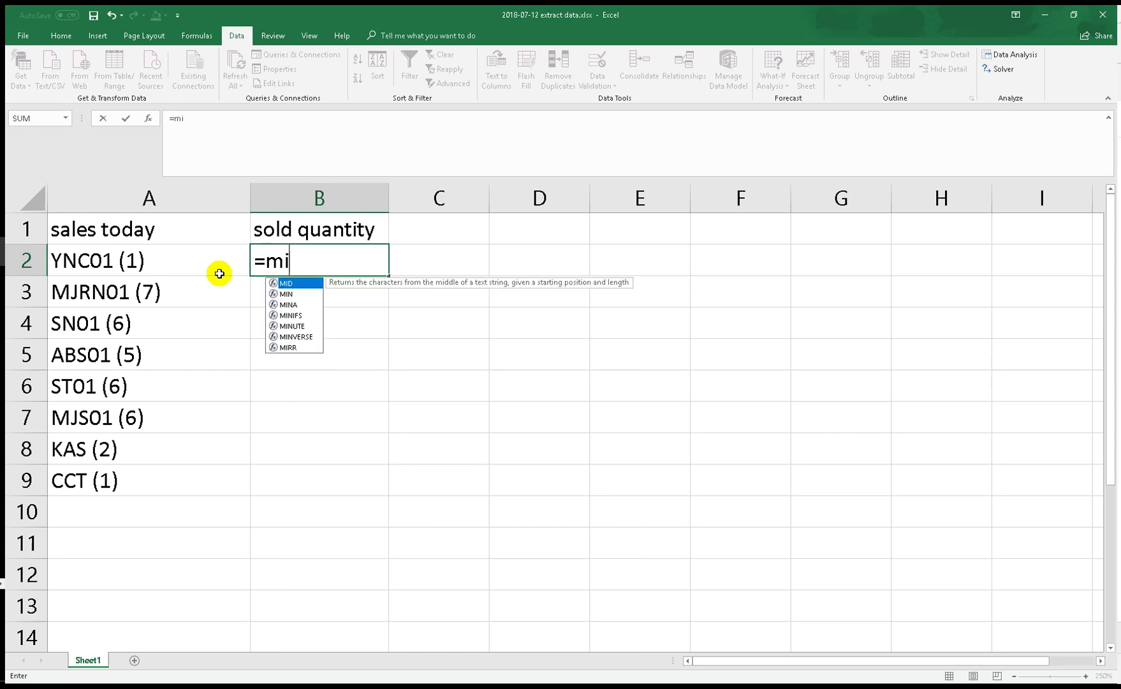
{"action": "type", "text": "d"}
{"action": "key", "text": "Tab"}
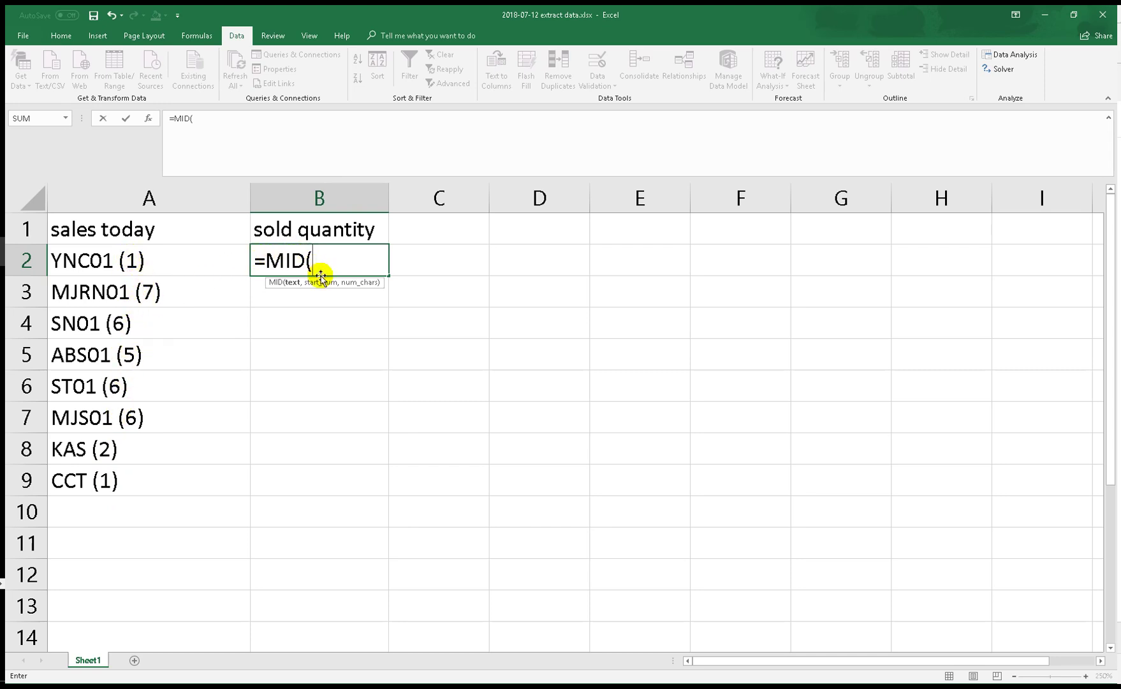
{"action": "left_click", "coordinate": [327, 258]}
{"action": "left_click", "coordinate": [175, 264]}
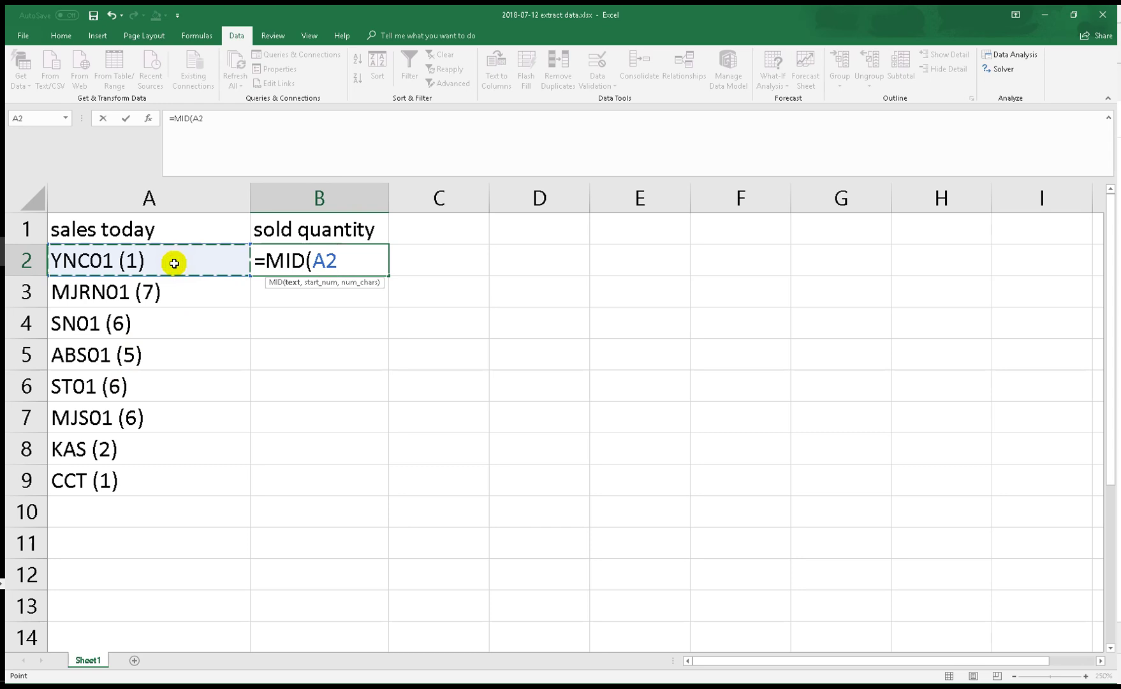
{"action": "type", "text": ","}
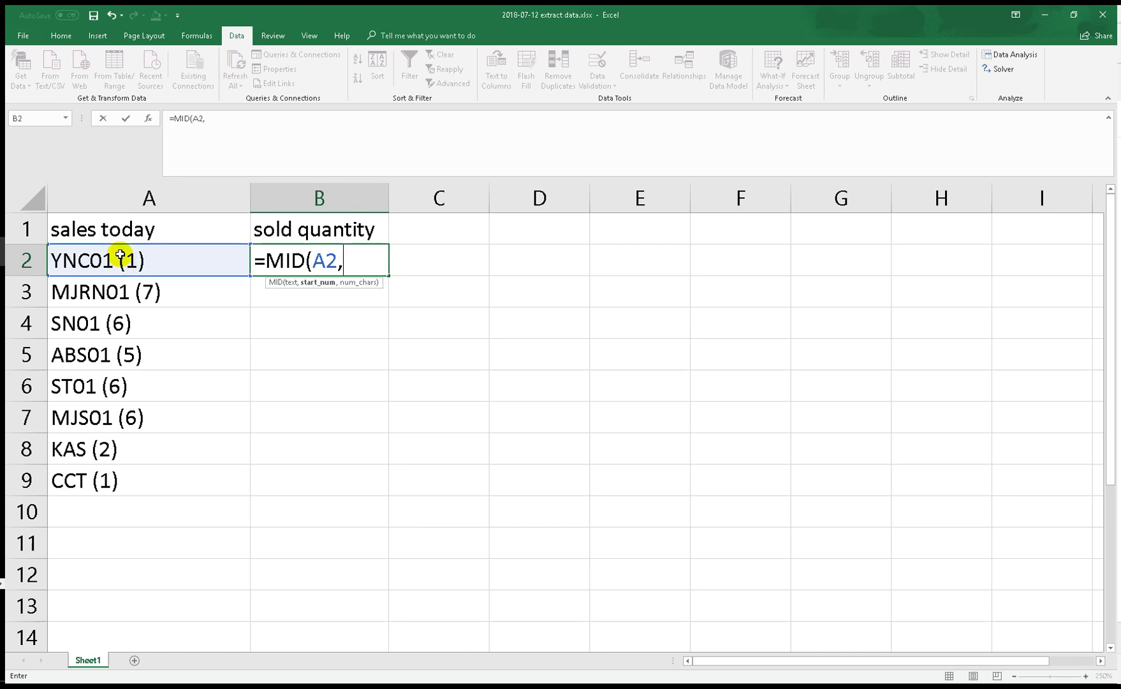
Try 6 as the start position in B2's MID formula and remove it again
{"action": "key", "text": "ctrl+2"}
{"action": "mouse_move", "coordinate": [117, 243]}
{"action": "left_mouse_down"}
{"action": "mouse_move", "coordinate": [109, 268]}
{"action": "mouse_move", "coordinate": [123, 245]}
{"action": "left_mouse_up"}
{"action": "key", "text": "Escape"}
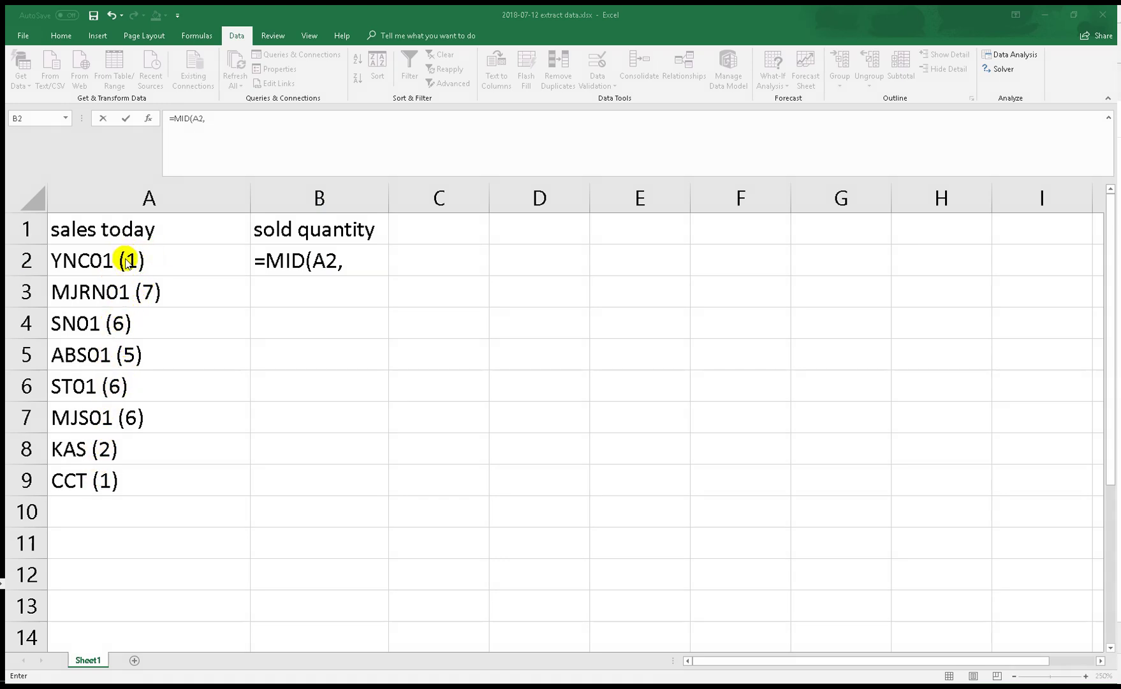
{"action": "left_click", "coordinate": [345, 261]}
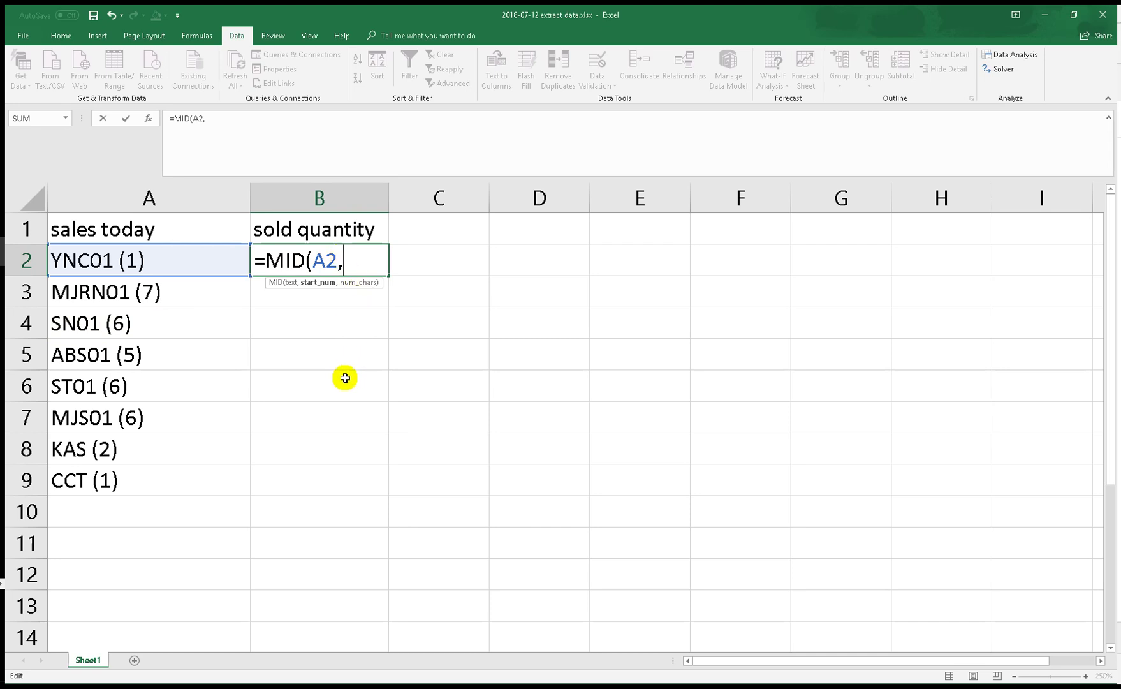
{"action": "type", "text": "6"}
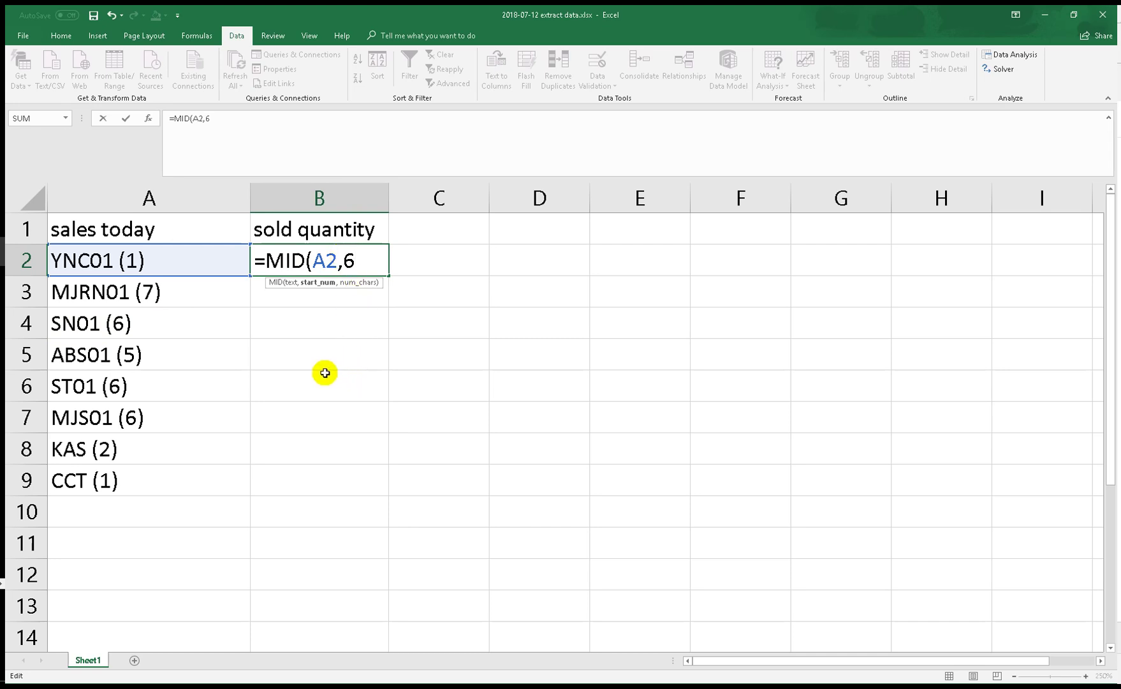
{"action": "key", "text": "BackSpace"}
Use FIND("(",A2,1) as the start position in B2's MID formula
{"action": "type", "text": "find"}
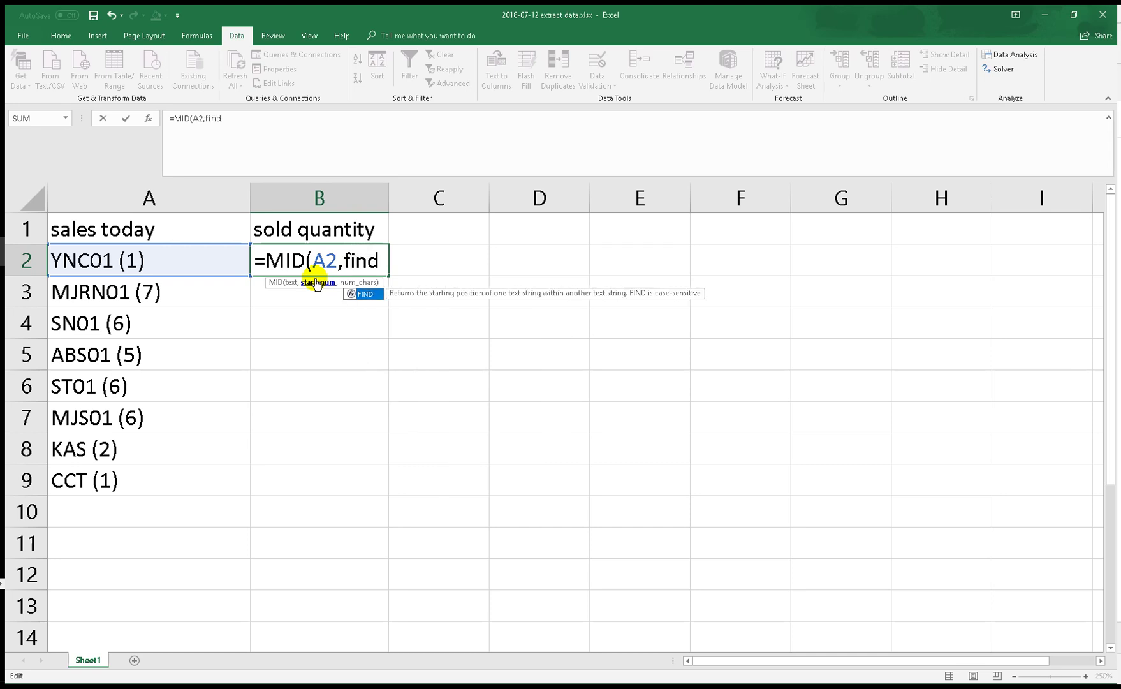
{"action": "key", "text": "Tab"}
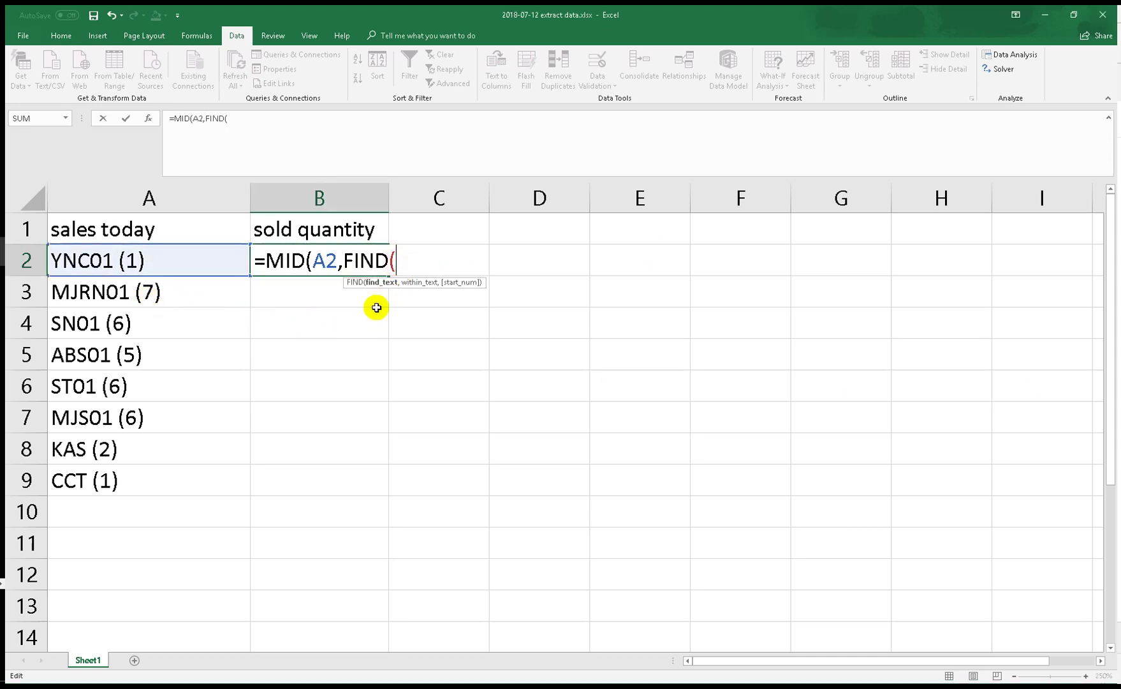
{"action": "type", "text": "\""}
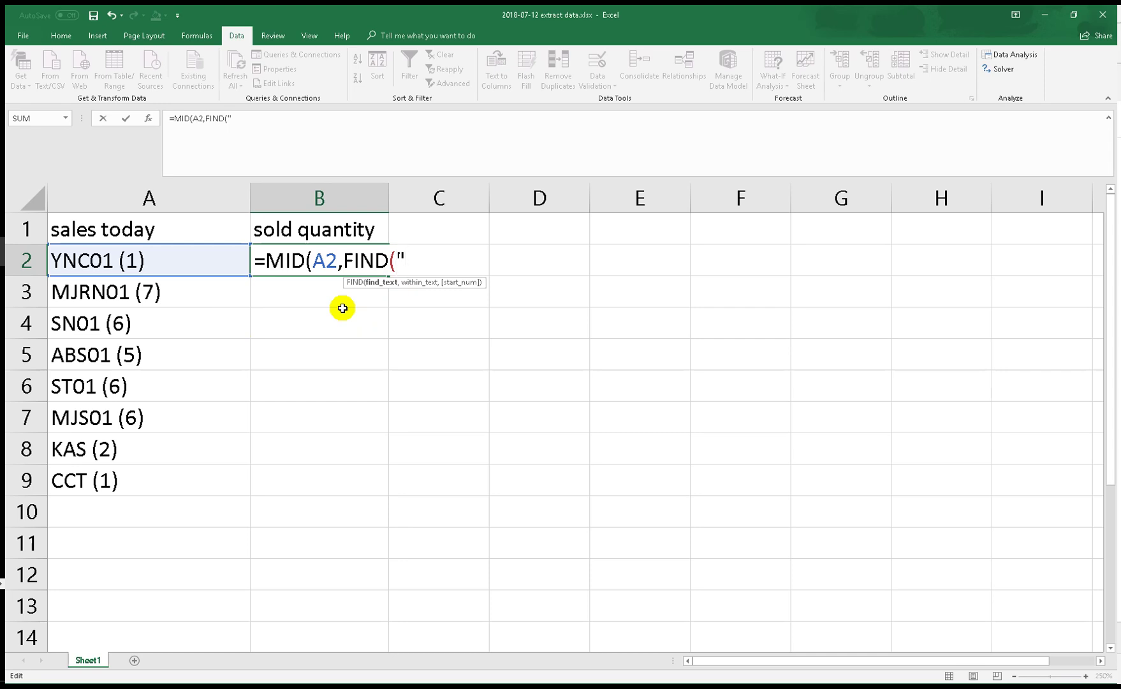
{"action": "type", "text": "(\","}
{"action": "left_click", "coordinate": [170, 259]}
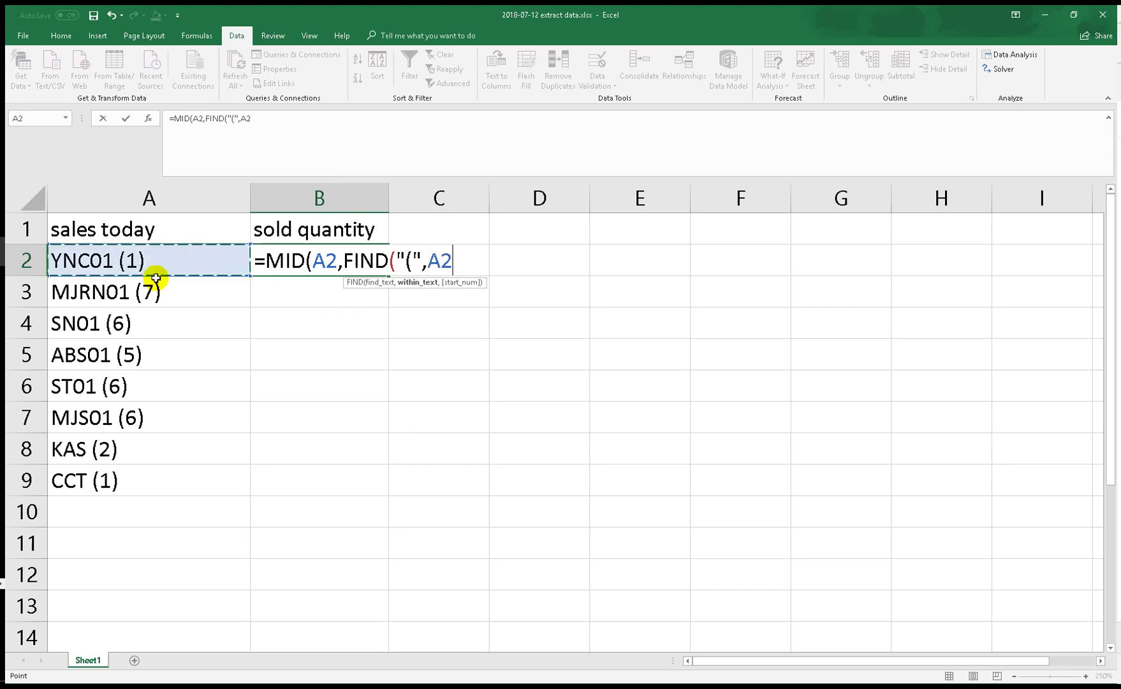
{"action": "type", "text": ",1"}
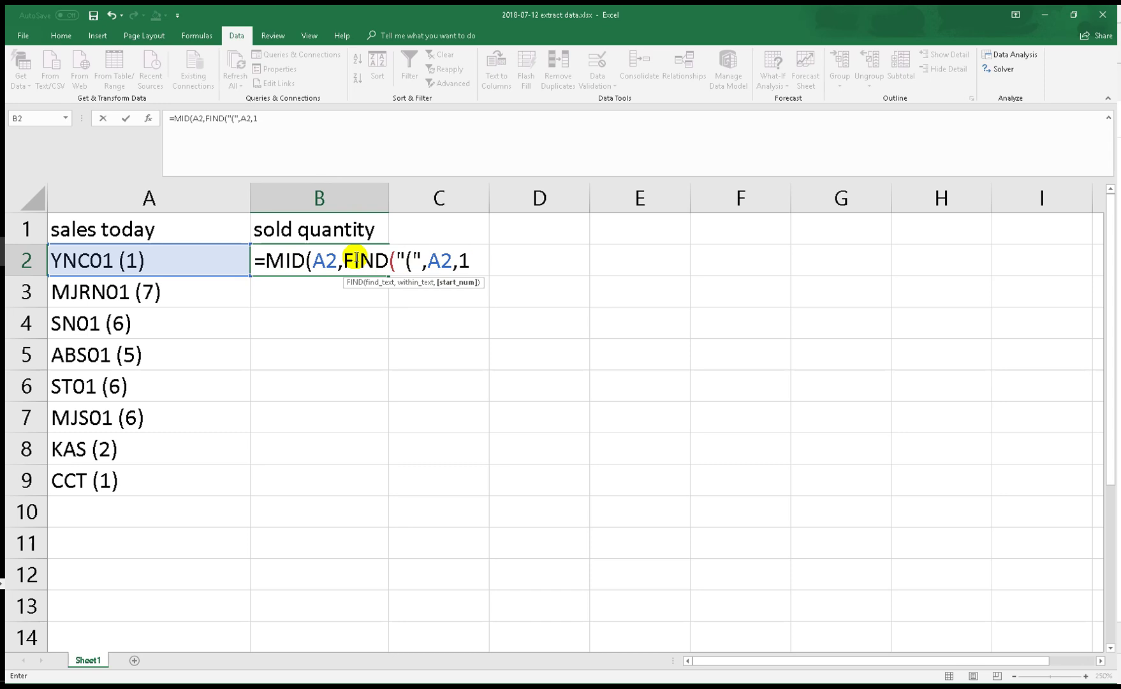
{"action": "type", "text": ")"}
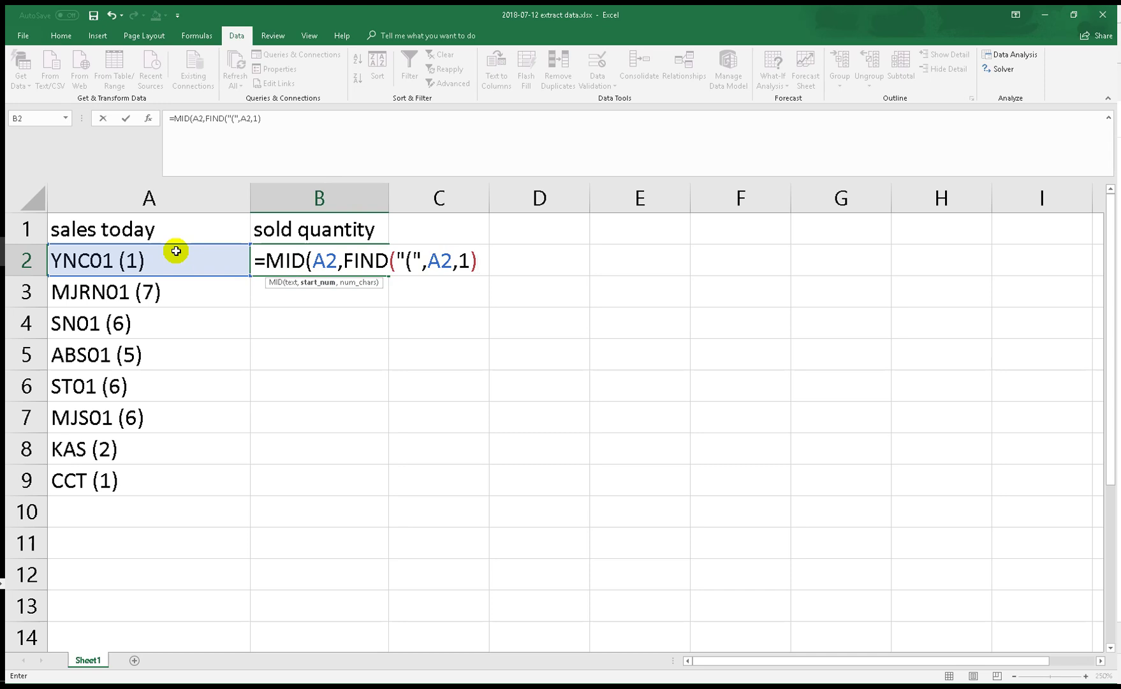
Set the number of characters to extract to 1 and complete the MID formula in B2
{"action": "type", "text": ",1"}
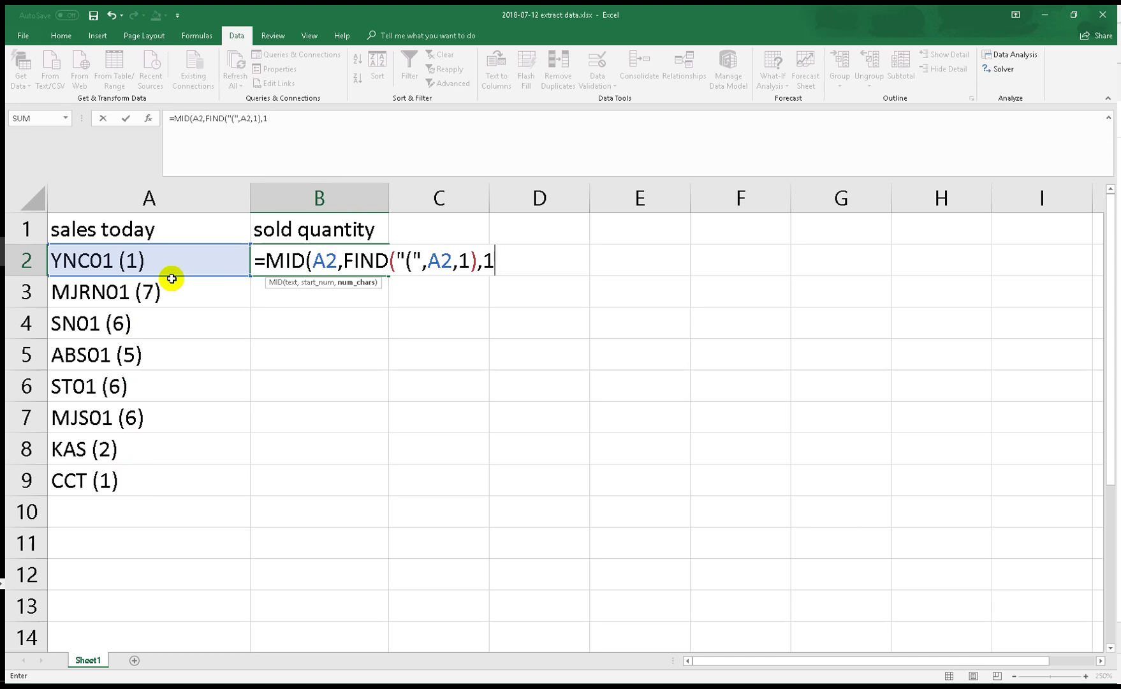
{"action": "type", "text": ")"}
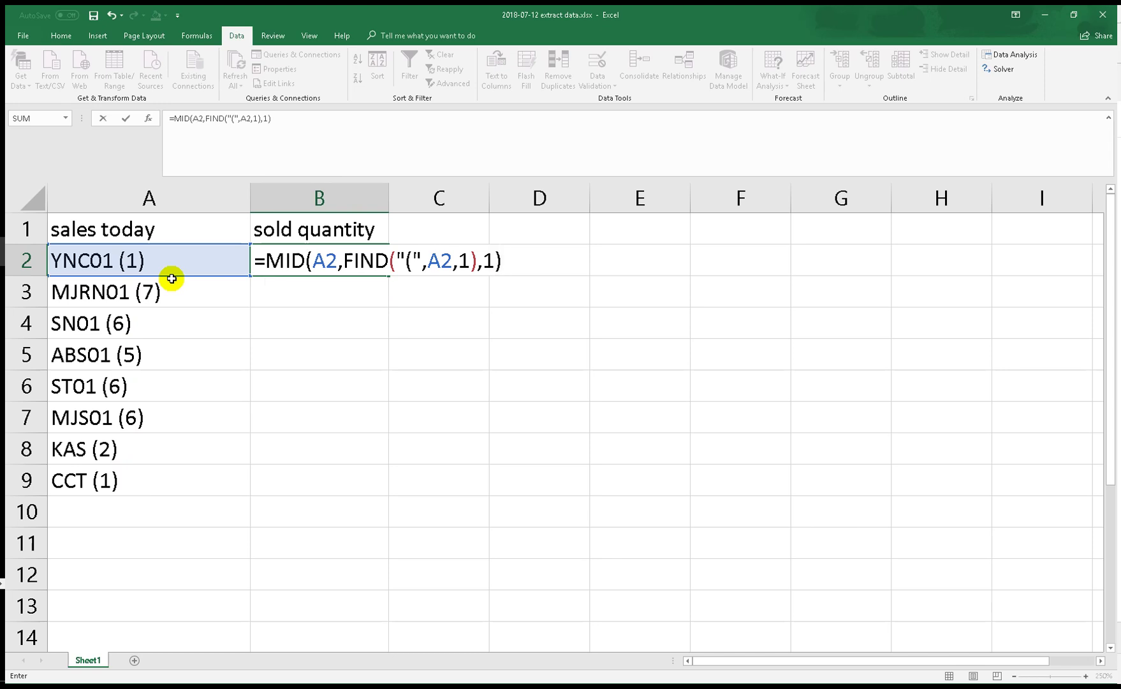
{"action": "key", "text": "Return"}
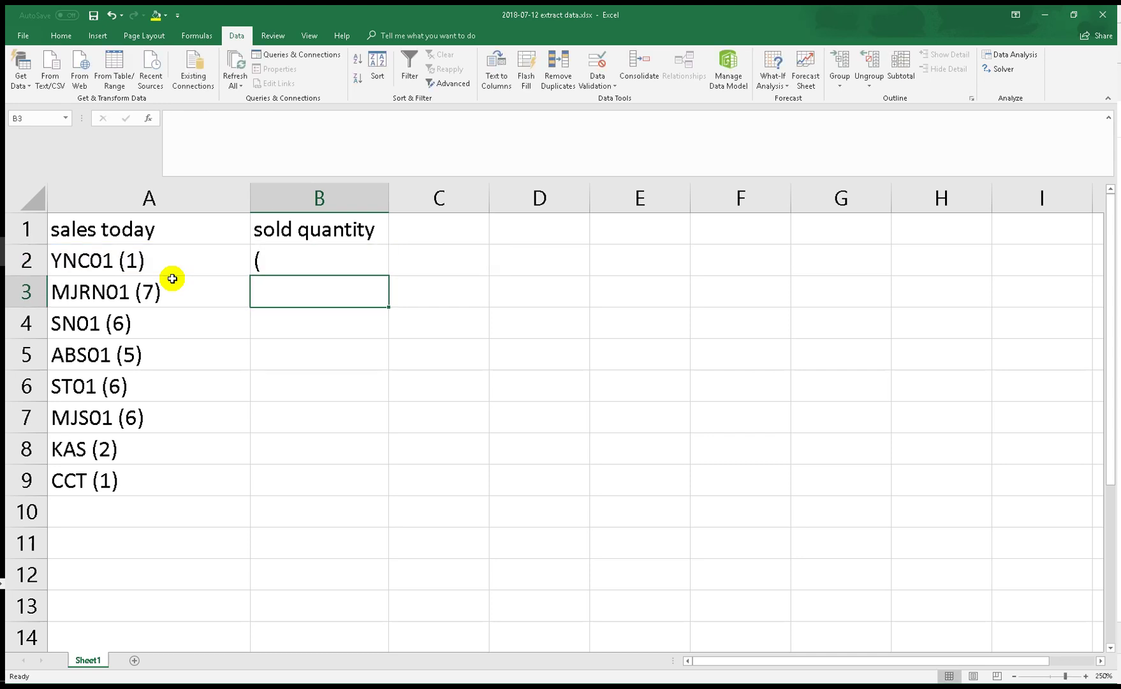
Add +1 after the FIND function in B2's formula and fill the formula down to B9
{"action": "left_click", "coordinate": [268, 259]}
{"action": "double_click", "coordinate": [268, 266]}
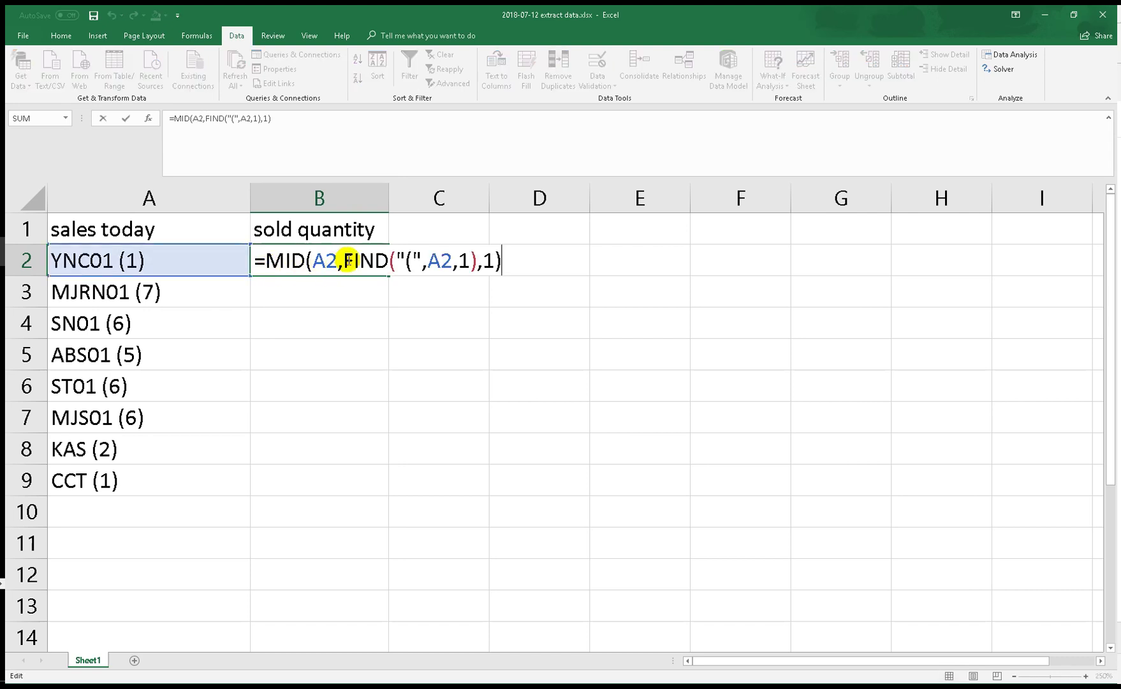
{"action": "left_click_drag", "start_coordinate": [348, 262], "coordinate": [474, 262]}
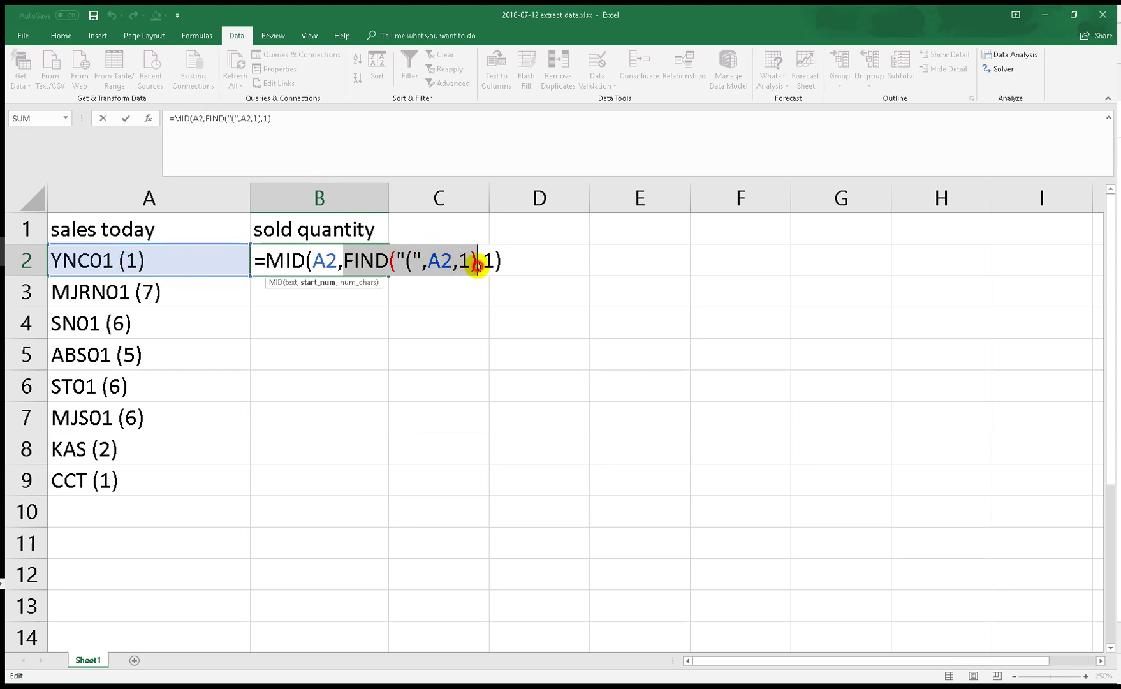
{"action": "left_click", "coordinate": [478, 267]}
{"action": "type", "text": "+1"}
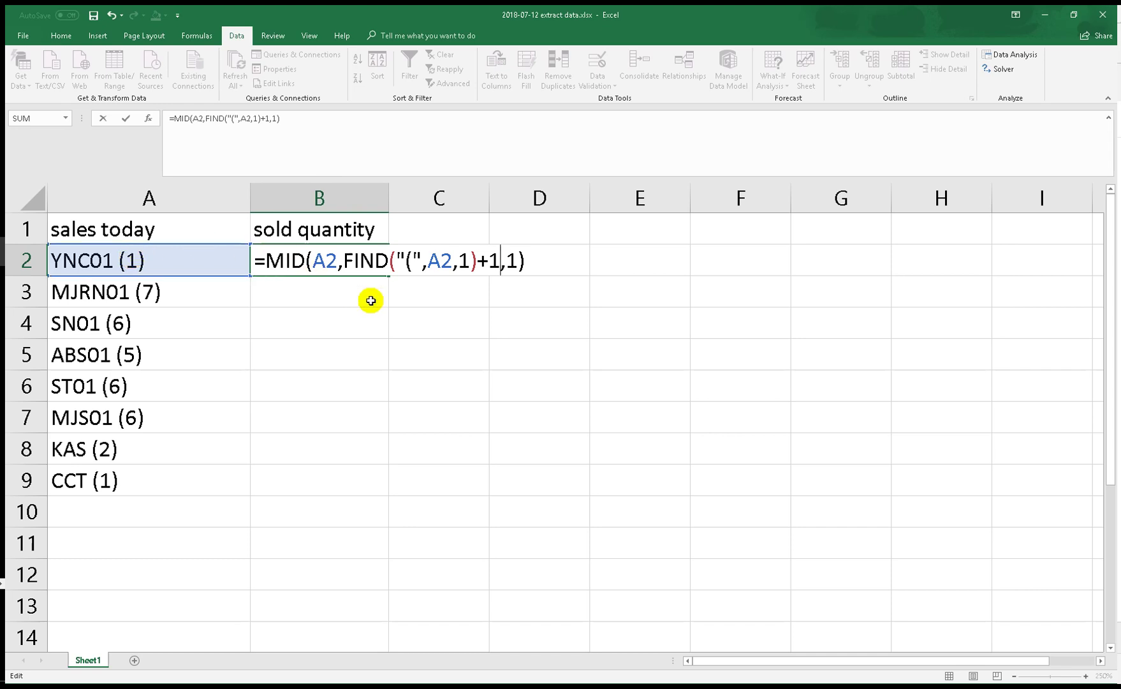
{"action": "key", "text": "Return"}
{"action": "left_click", "coordinate": [321, 265]}
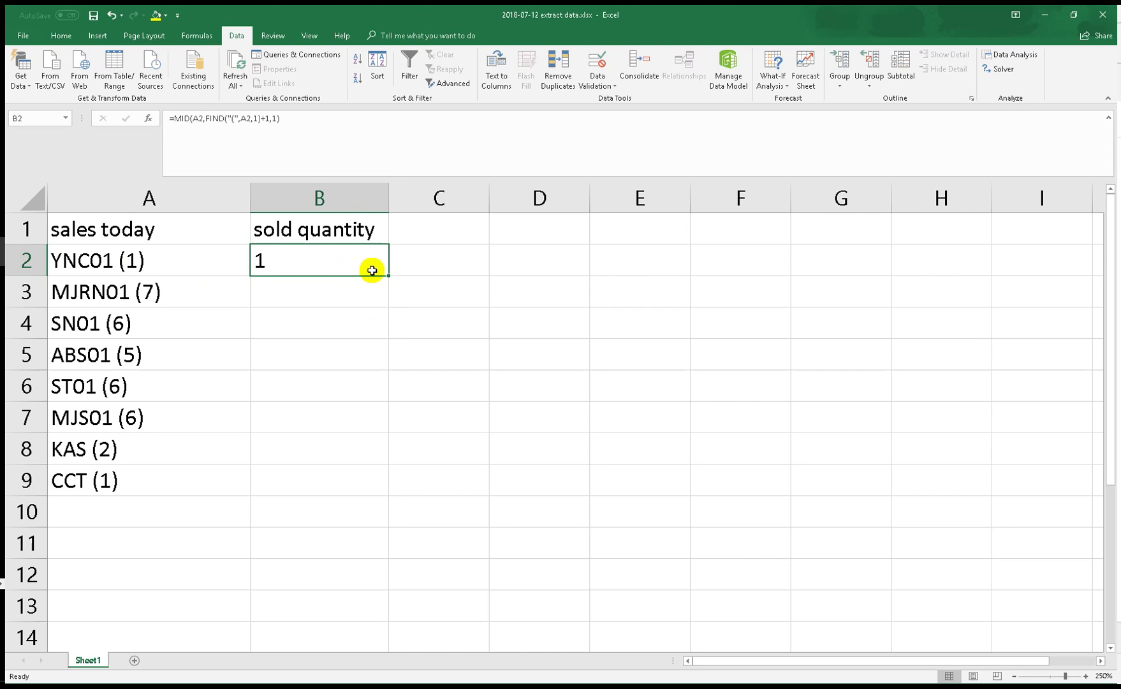
{"action": "left_click_drag", "start_coordinate": [390, 276], "coordinate": [379, 492]}
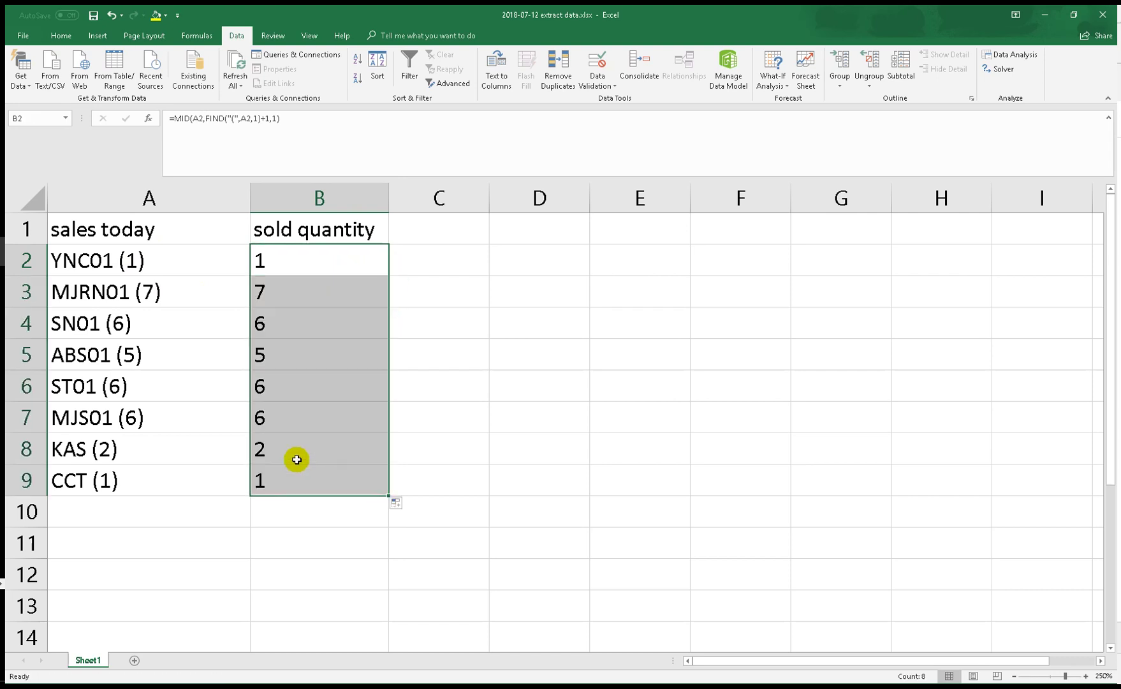
Change the entry in A3 to MJRN01 (17) and check the extracted quantity in B3
{"action": "left_click", "coordinate": [147, 292]}
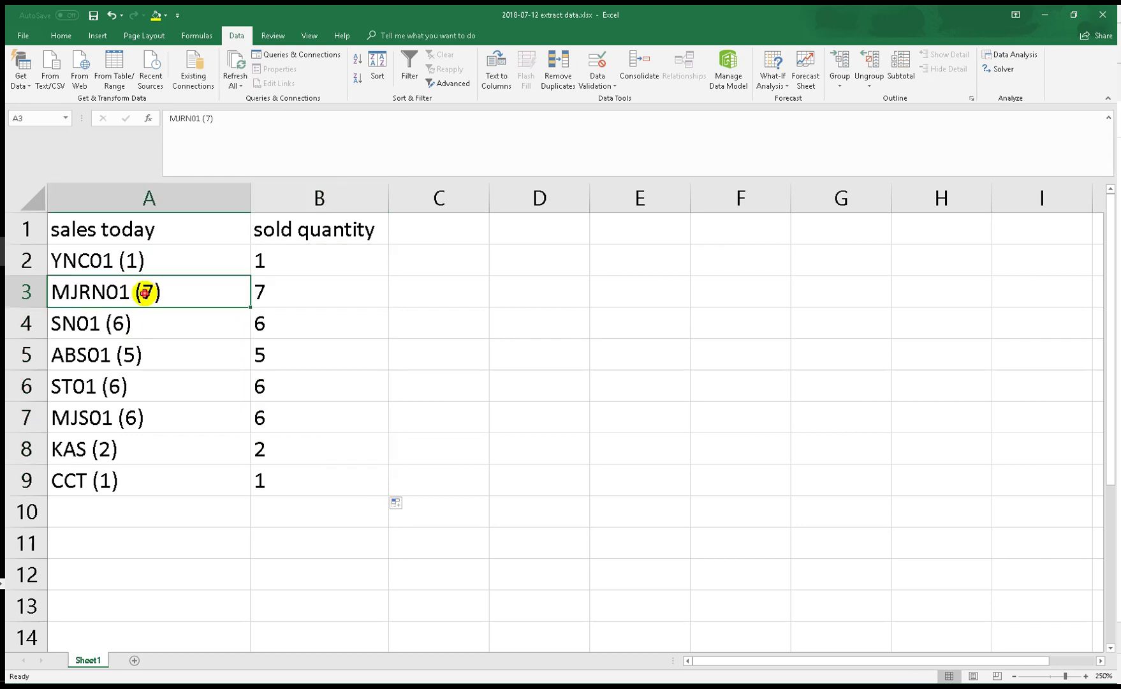
{"action": "key", "text": "F2"}
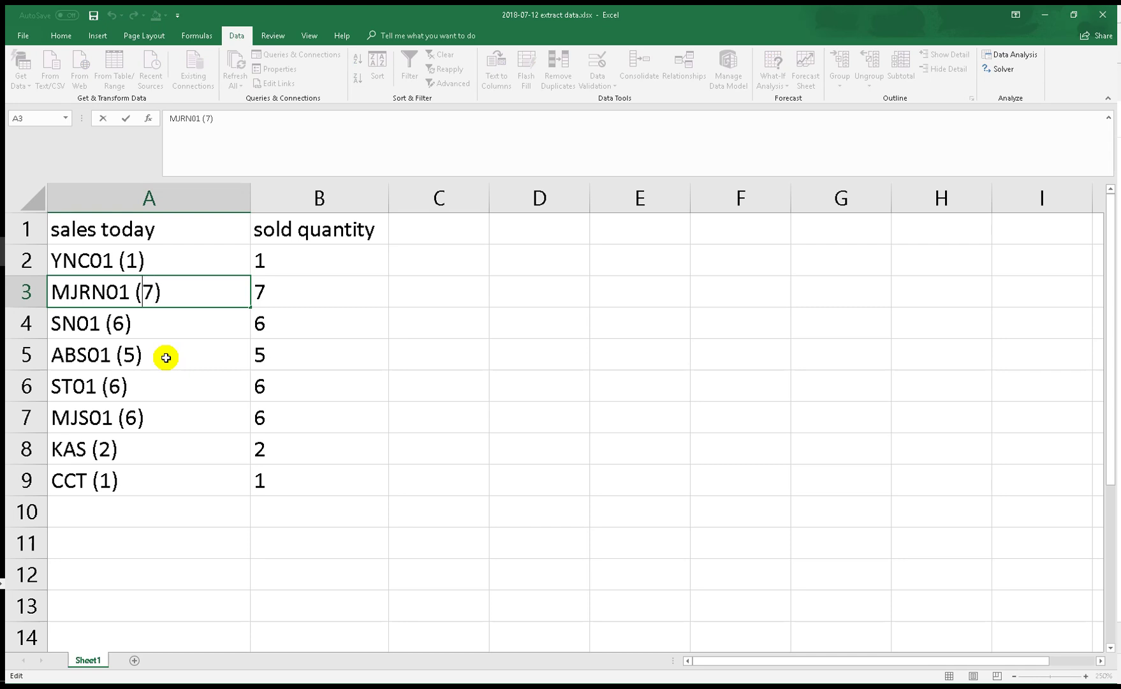
{"action": "type", "text": "1"}
{"action": "key", "text": "Return"}
{"action": "left_click", "coordinate": [290, 291]}
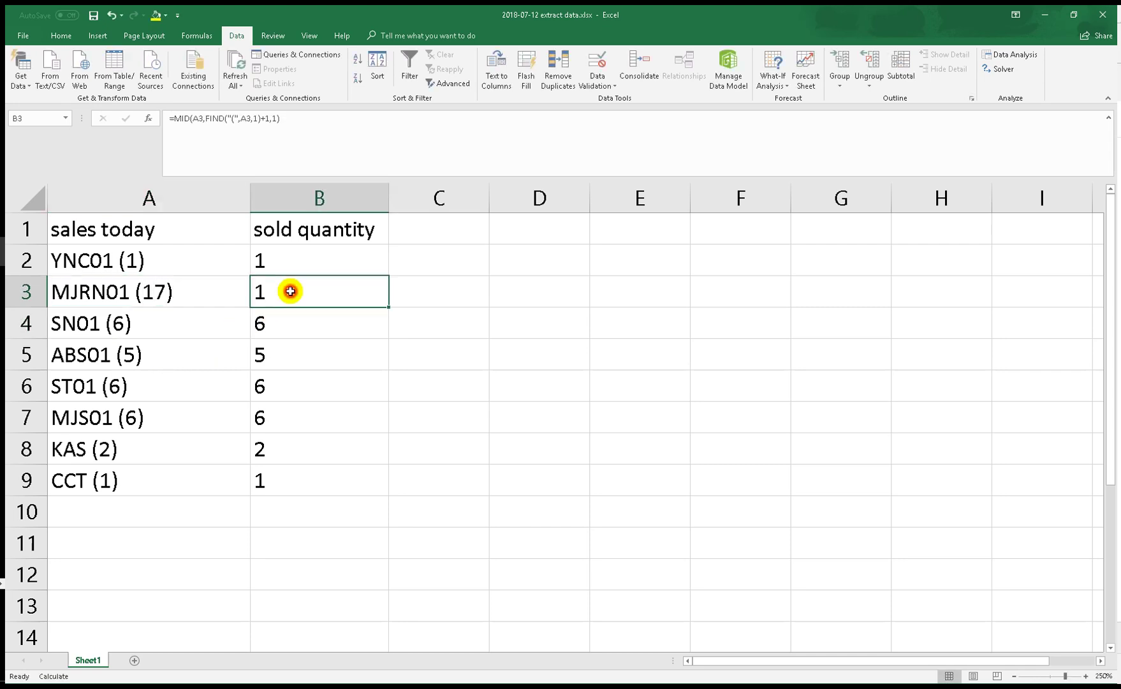
{"action": "left_click", "coordinate": [156, 295]}
{"action": "left_click", "coordinate": [306, 291]}
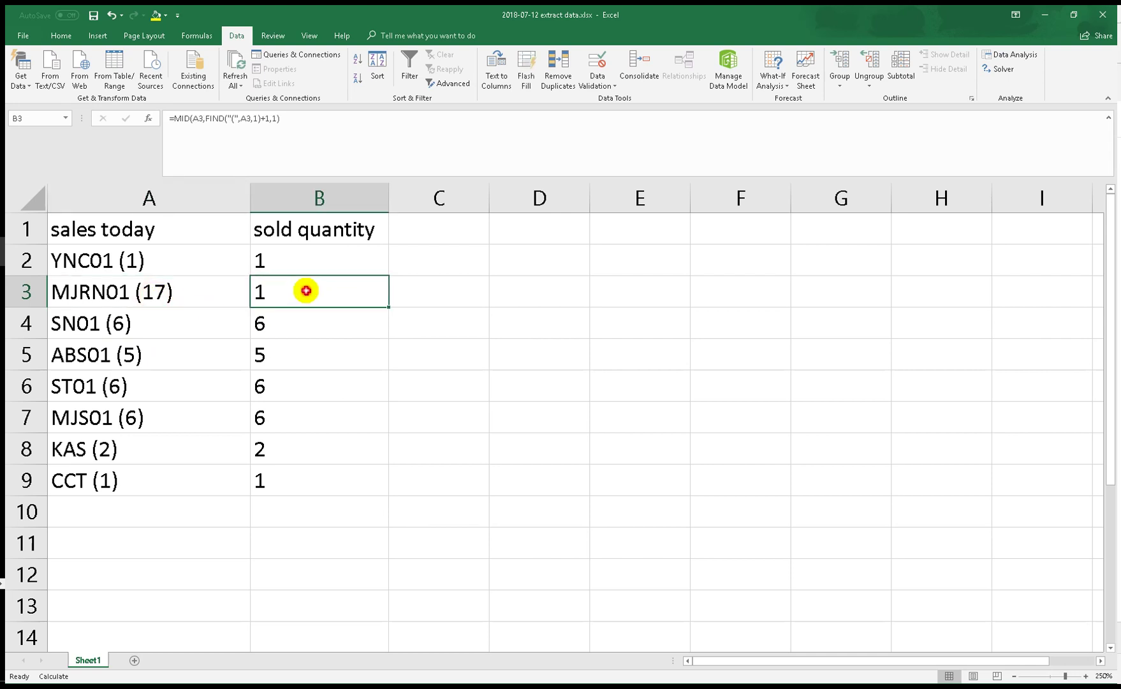
Examine the number-of-characters argument in B2's MID formula and review the extracted quantities in B2:B9
{"action": "left_click", "coordinate": [284, 262]}
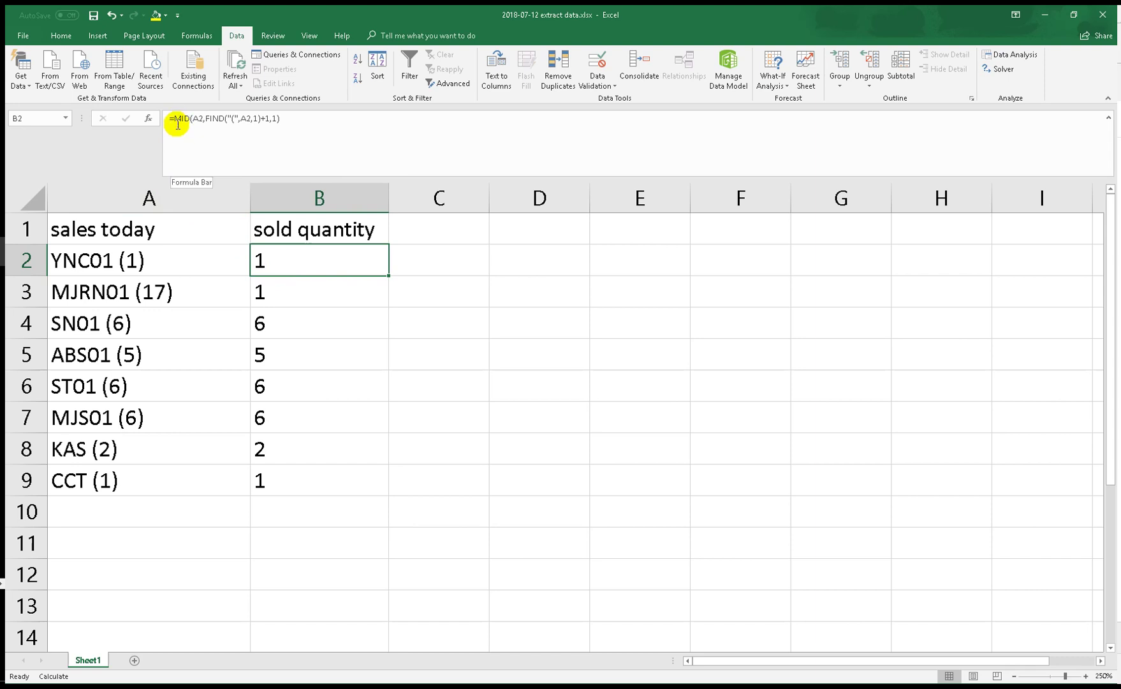
{"action": "left_click", "coordinate": [274, 119]}
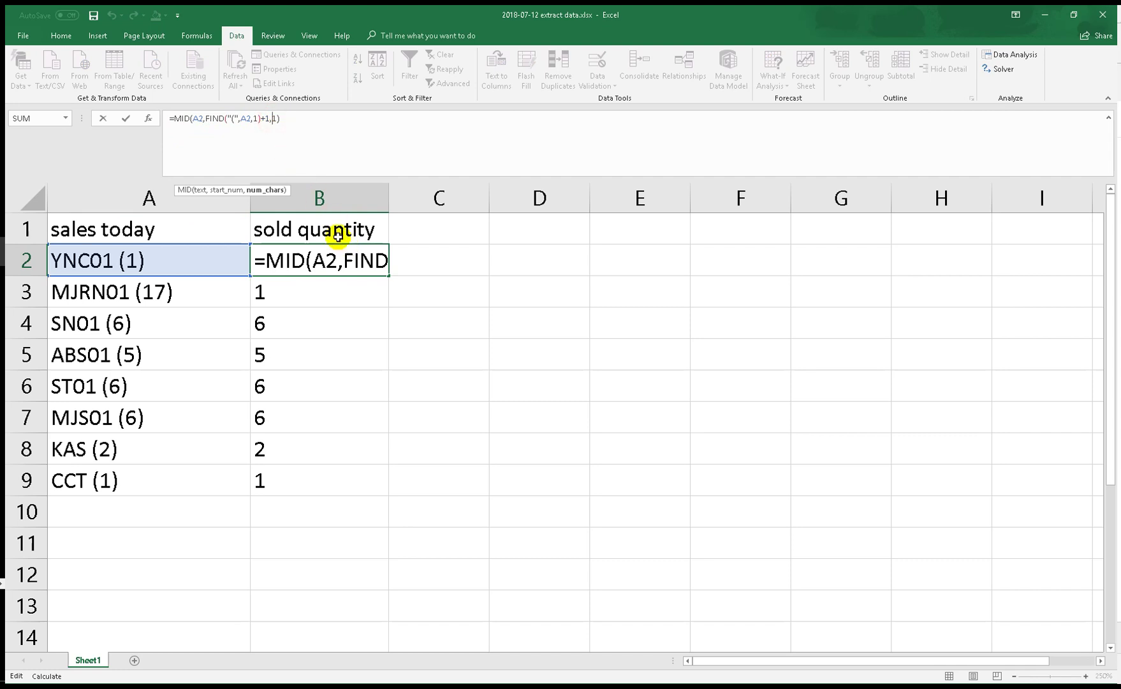
{"action": "double_click", "coordinate": [273, 119]}
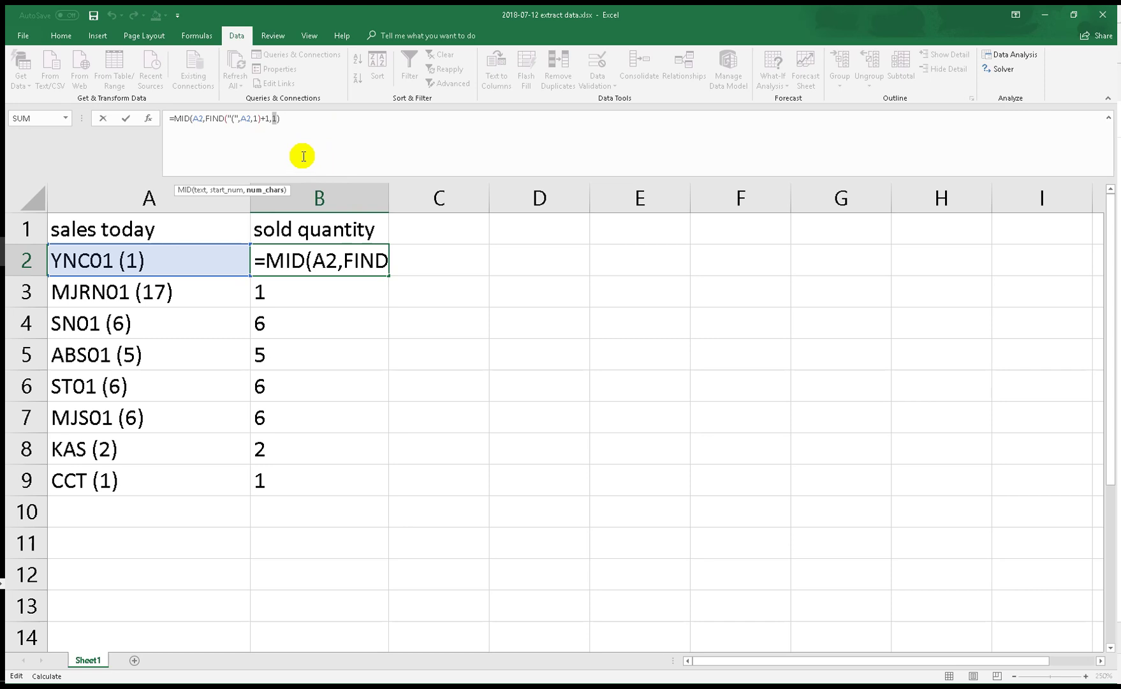
{"action": "key", "text": "ctrl+Return"}
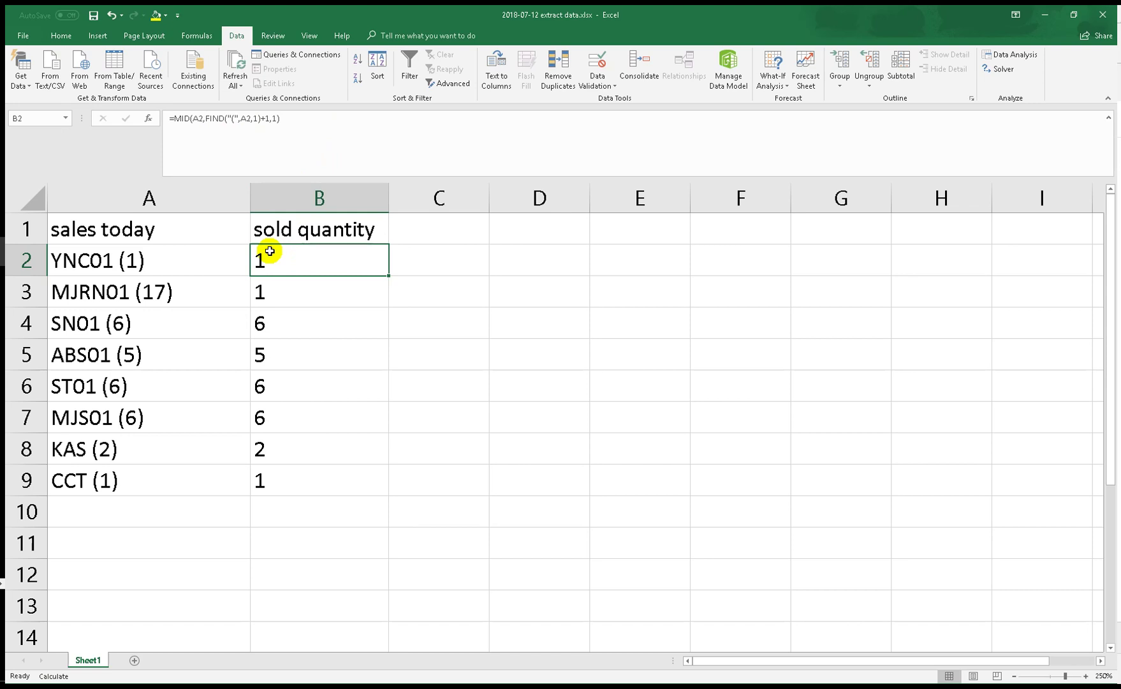
{"action": "left_click_drag", "start_coordinate": [285, 254], "coordinate": [279, 478]}
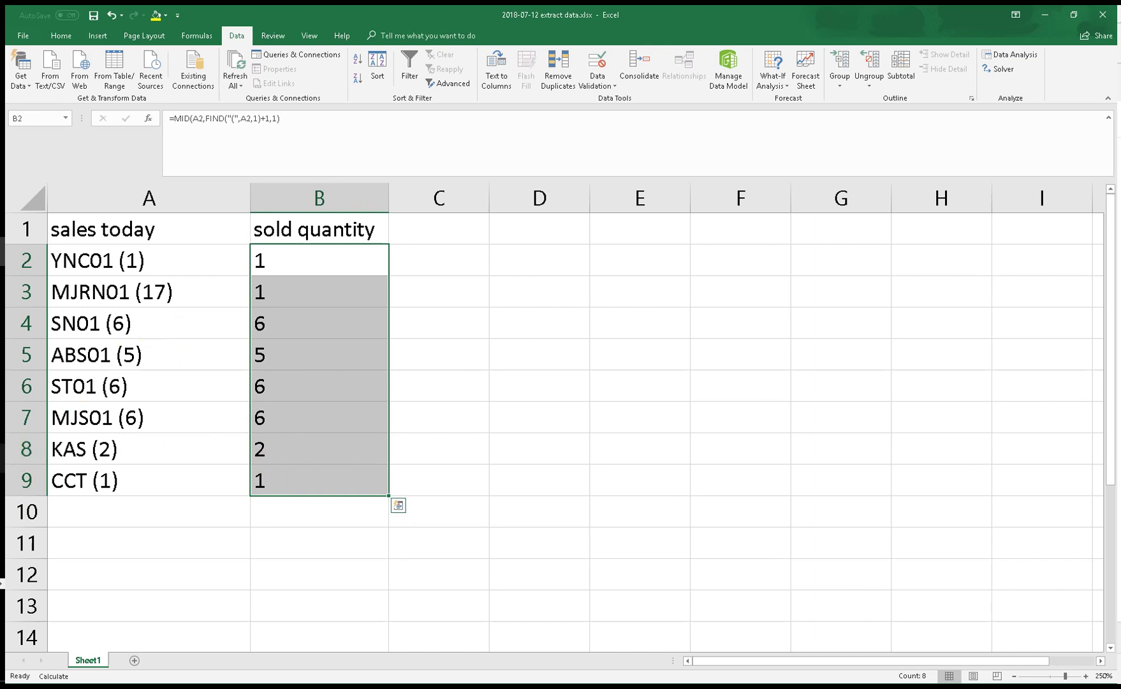
{"action": "key", "text": "alt+Tab"}
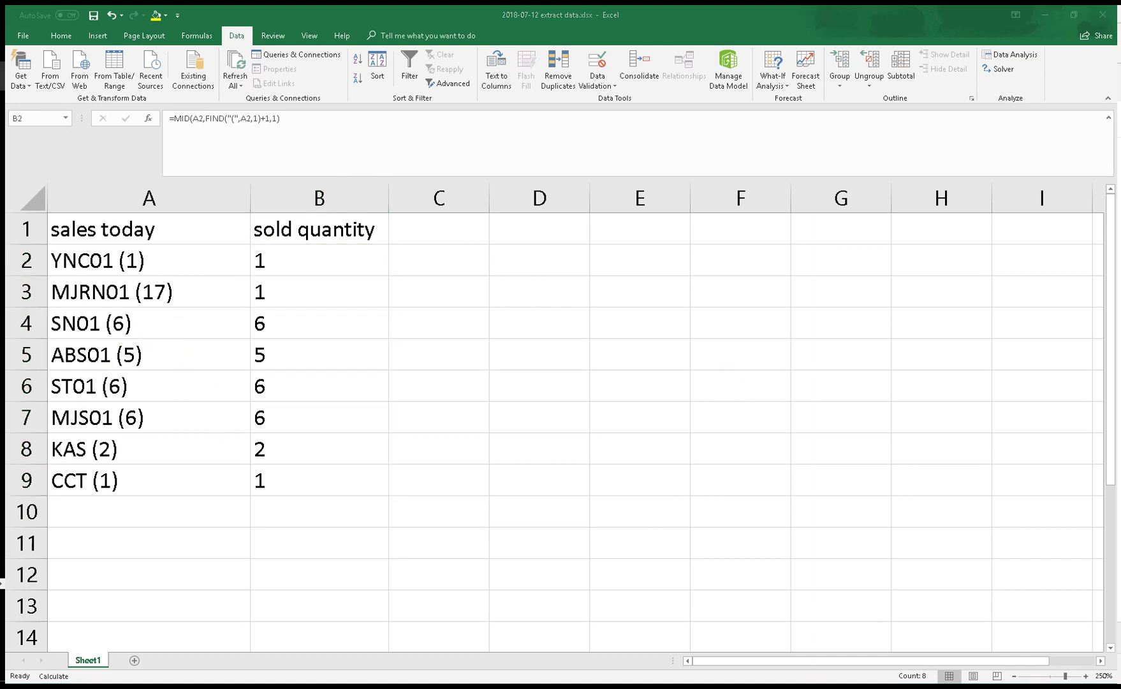